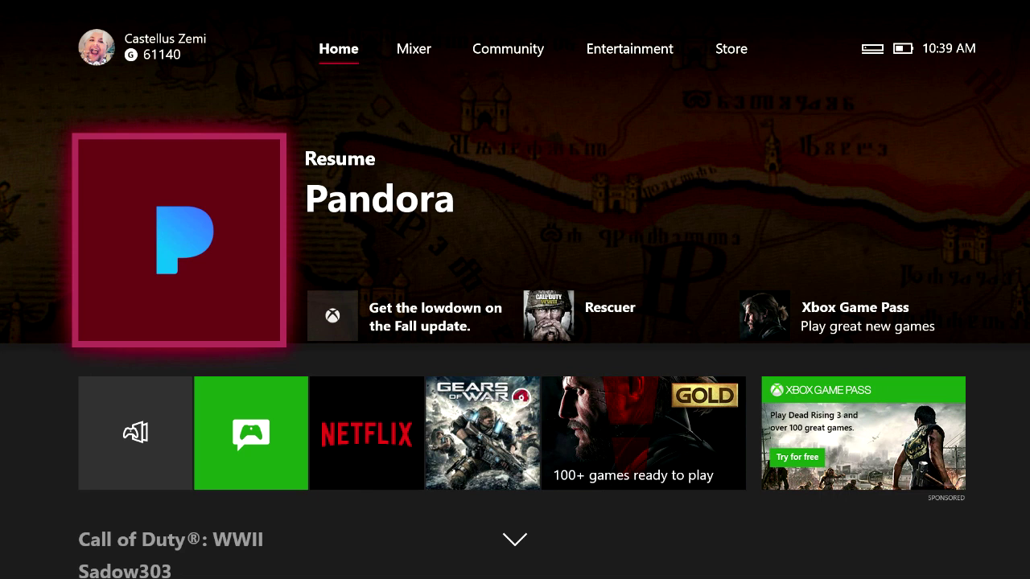
Bring up the guide and open the list of message conversations in the Communication section.
key(super)
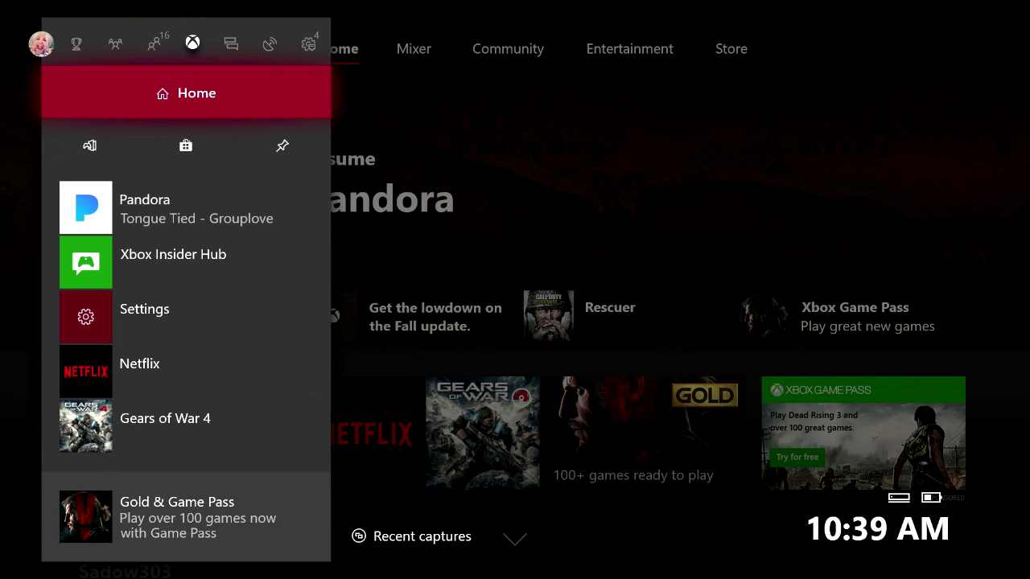
key(Right)
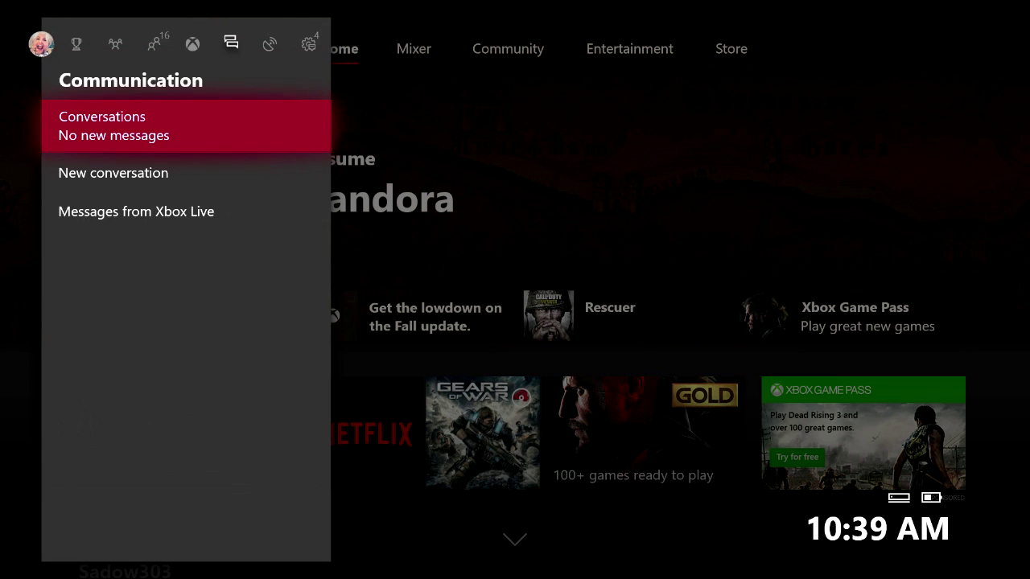
key(Down)
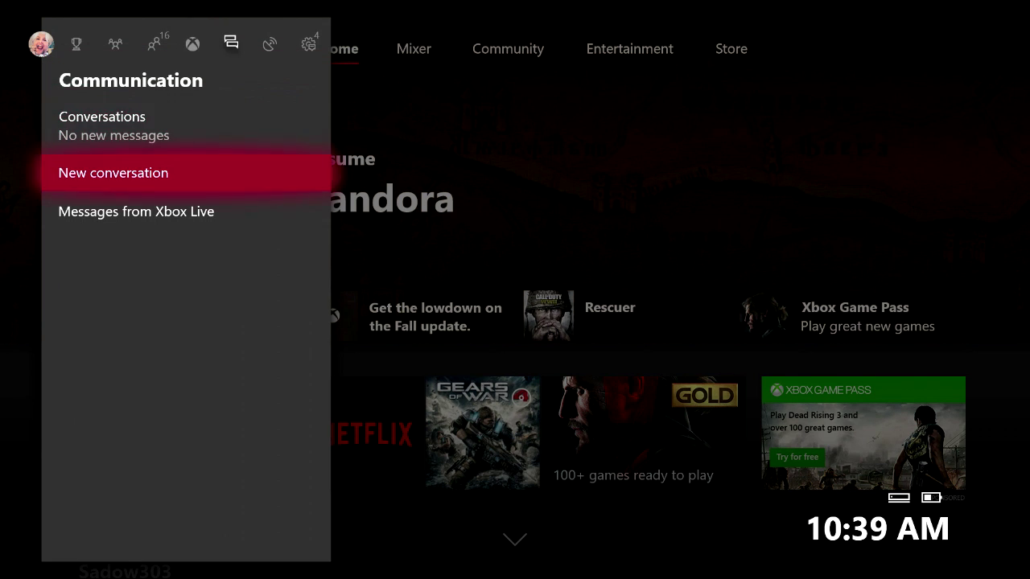
key(Up)
key(Up)
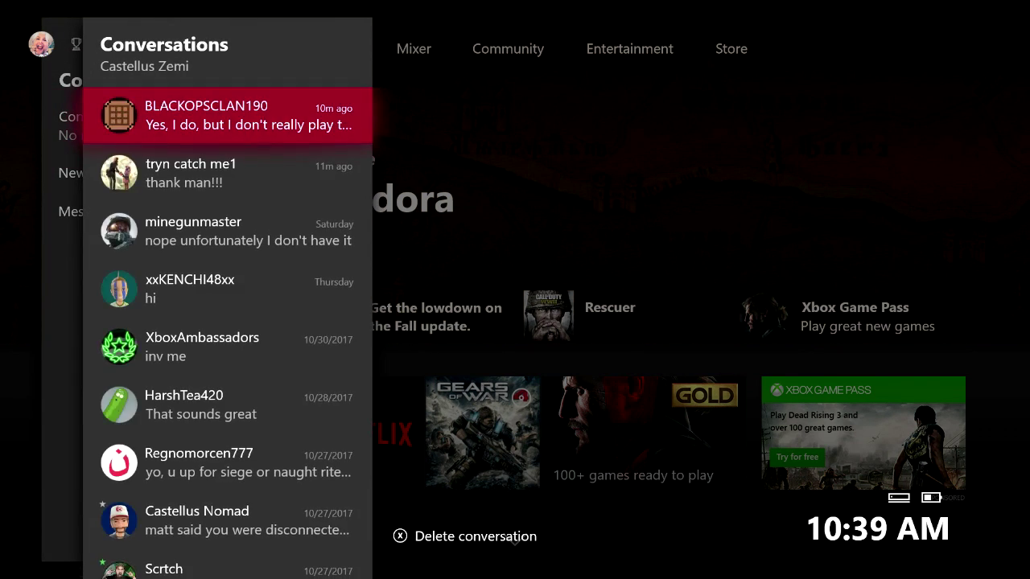
Browse the conversations and open the one from Thursday whose latest message is "hi".
key(Down)
key(Down)
key(Down)
key(Down)
key(Down)
key(Down)
key(Down)
key(Down)
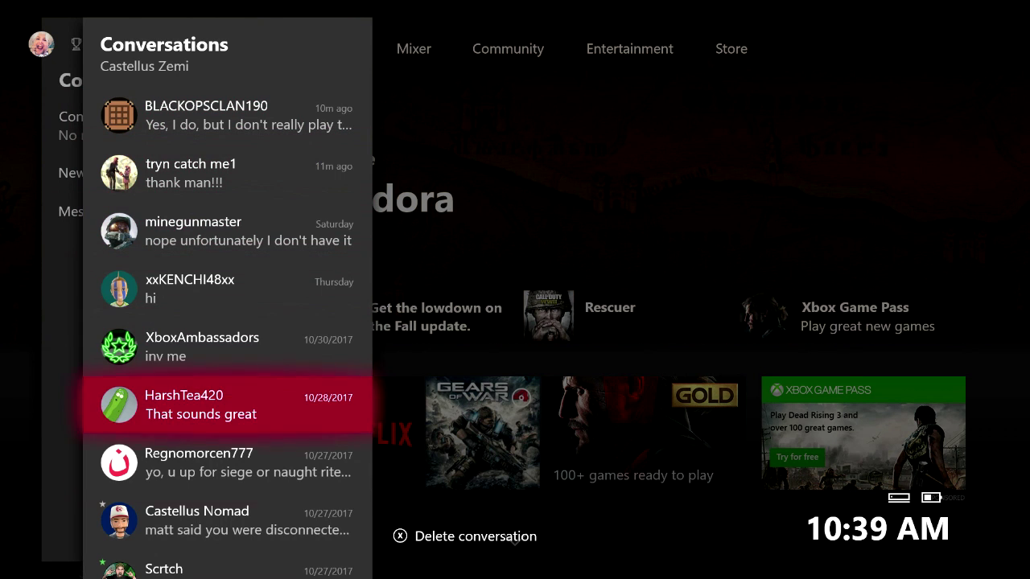
key(Up)
key(Up)
key(Up)
key(Up)
key(Up)
key(Up)
key(Up)
key(Down)
key(Down)
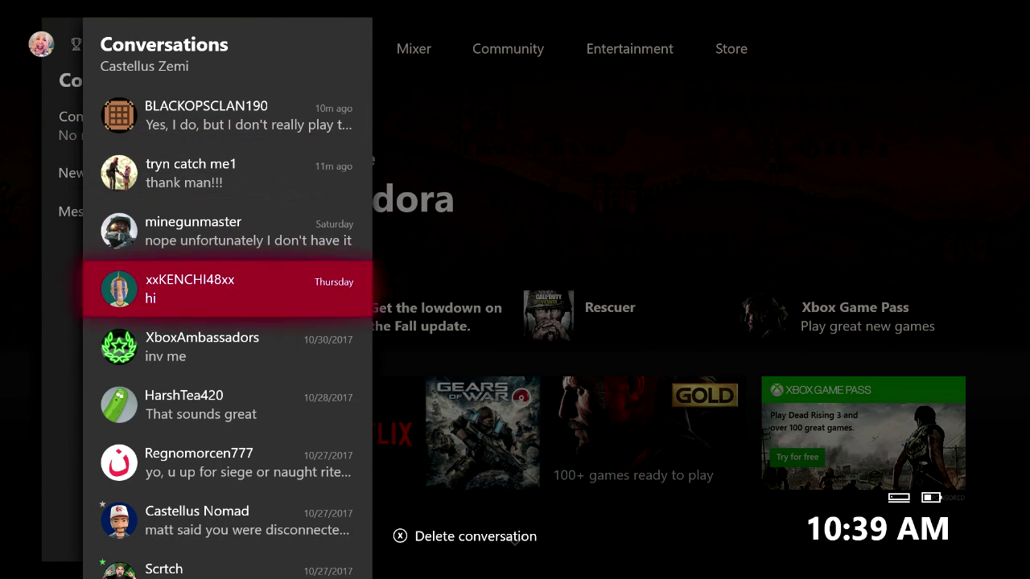
key(Up)
key(Down)
key(Return)
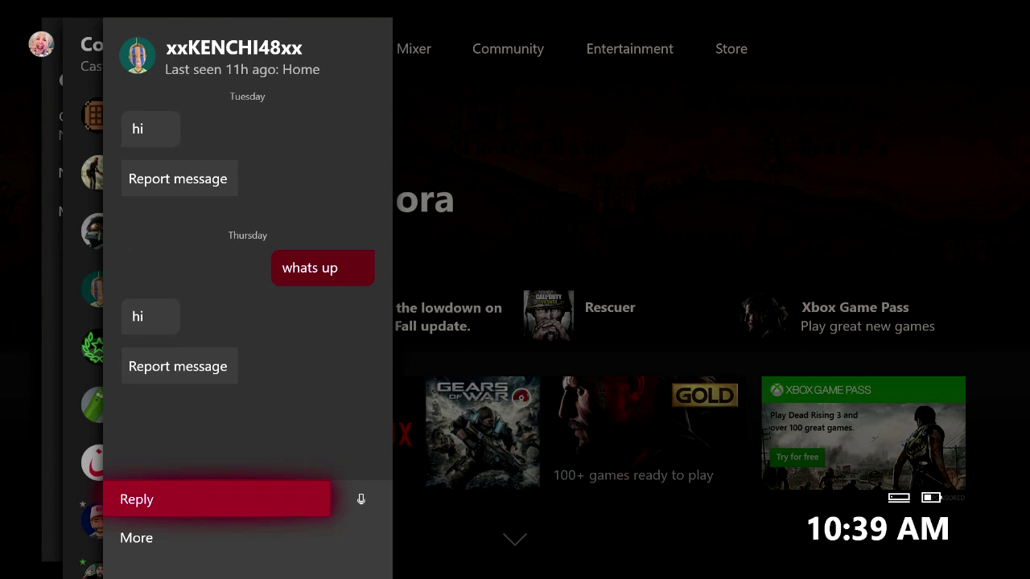
Start writing a reply in the open conversation.
key(Right)
key(Left)
key(Return)
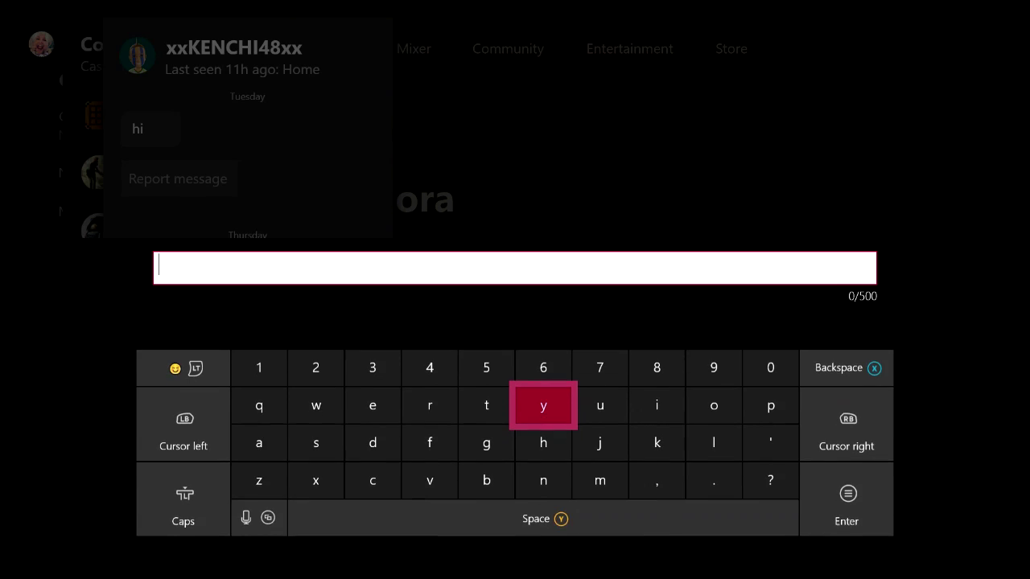
Enter the test text "tgghgy" in the reply using the on-screen keyboard.
key(Left)
text(tgghgy)
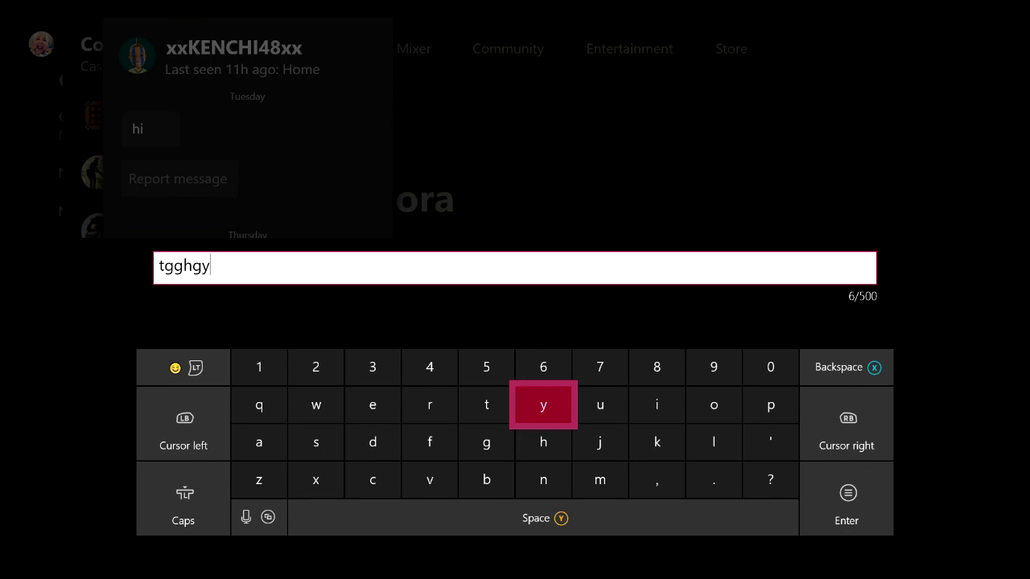
key(Left)
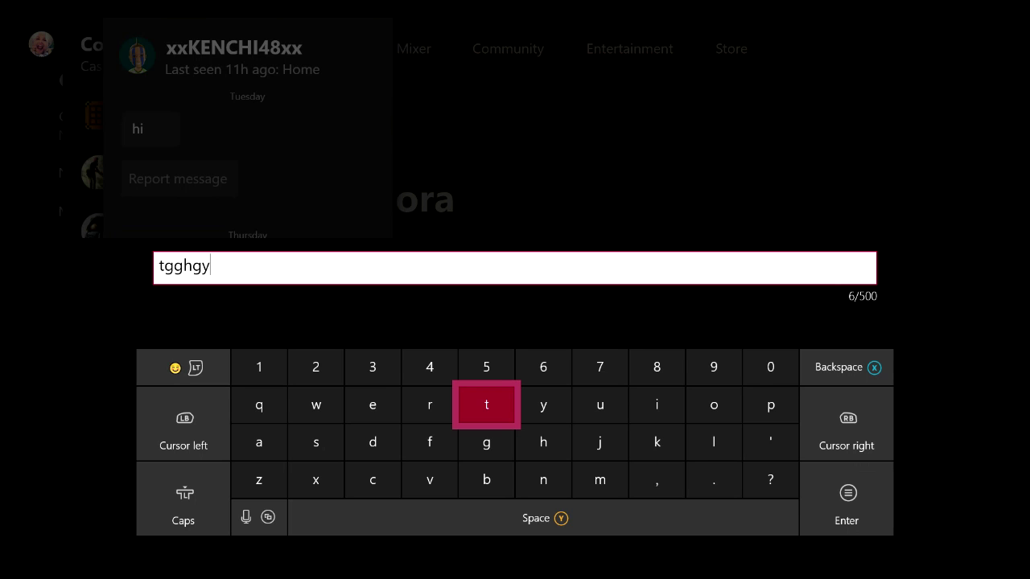
key(Down)
key(Left)
key(Left)
key(Right)
key(Right)
key(Down)
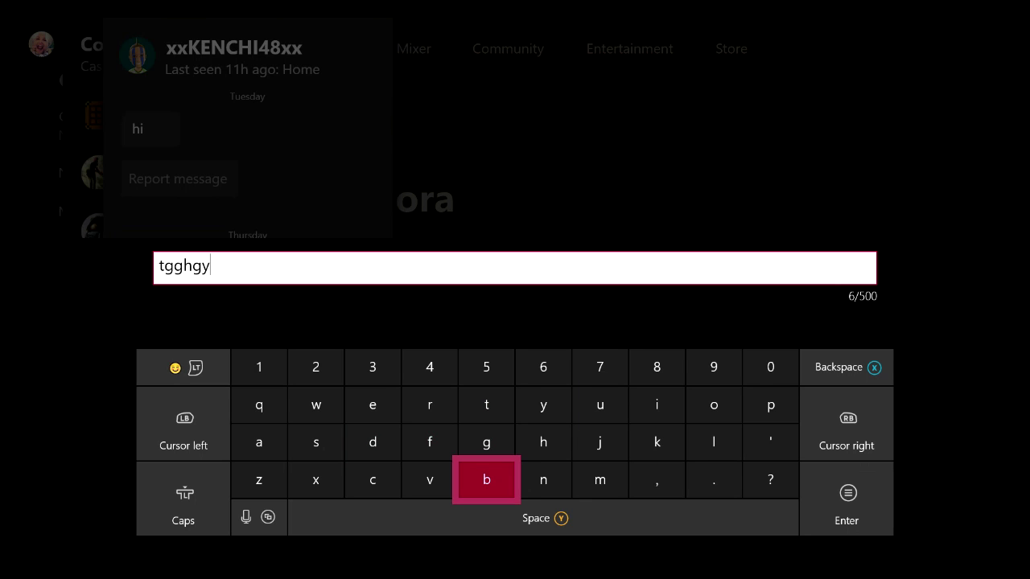
key(Up)
key(Up)
key(Left)
key(Down)
key(Right)
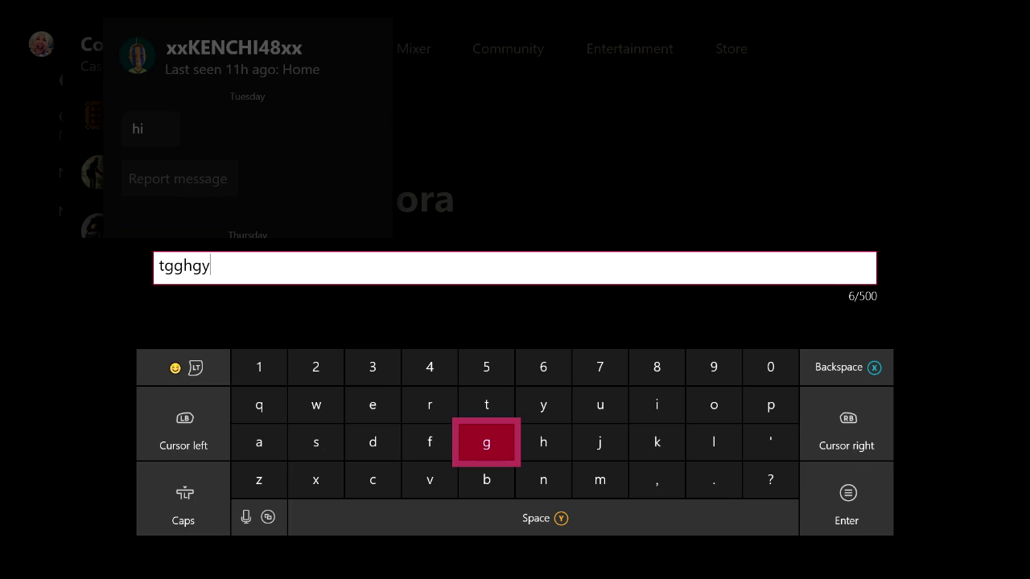
key(Left)
key(Left)
key(Left)
key(Up)
key(Right)
key(Down)
key(Left)
key(Up)
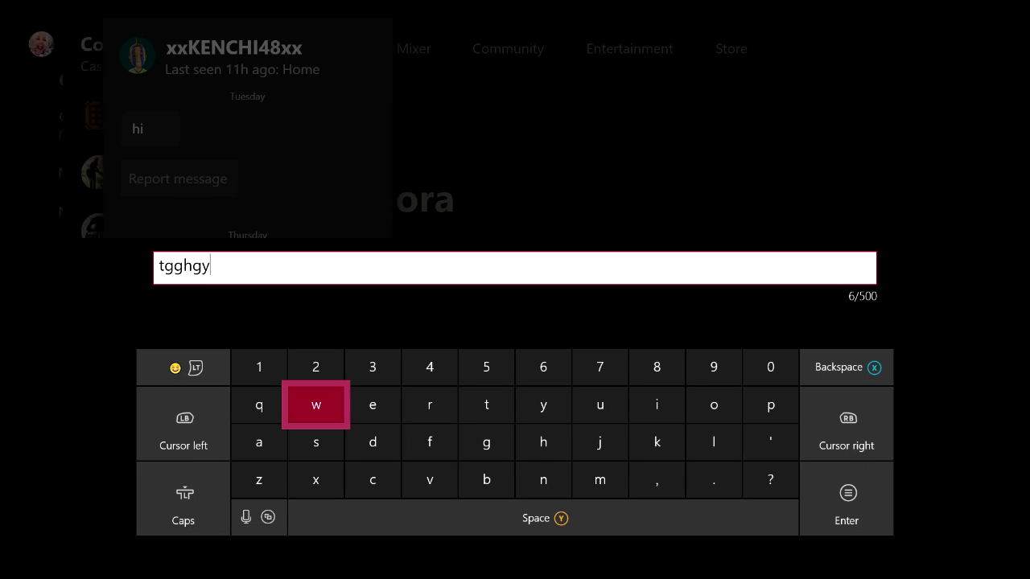
Delete the test text "tgghgy" from the reply.
key(BackSpace)
key(BackSpace)
key(BackSpace)
key(BackSpace)
key(BackSpace)
key(BackSpace)
Use voice dictation to enter "hey what's up man how are you doing" in the reply.
key(Down)
key(Down)
key(Down)
key(Left)
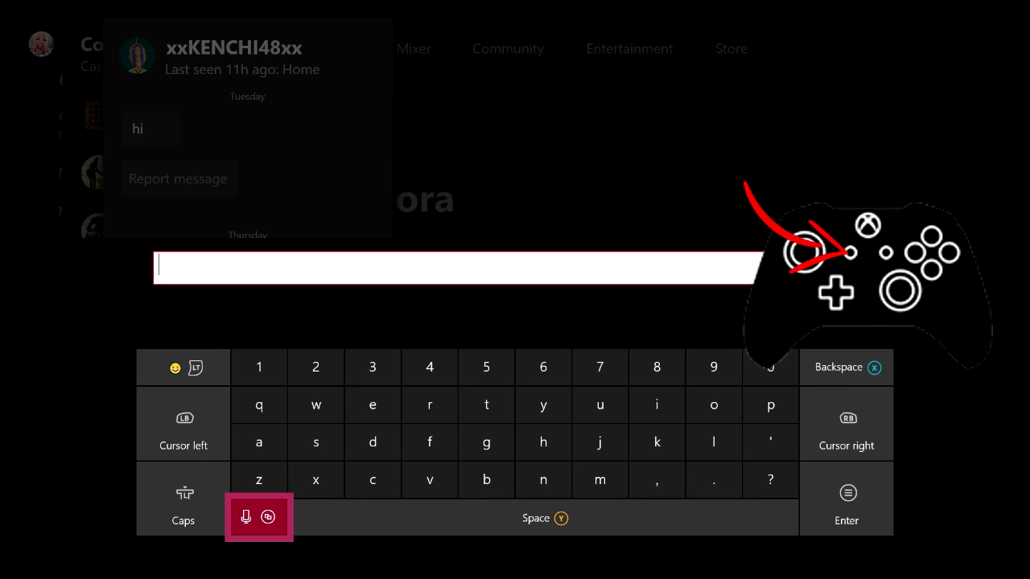
key(Up)
key(Up)
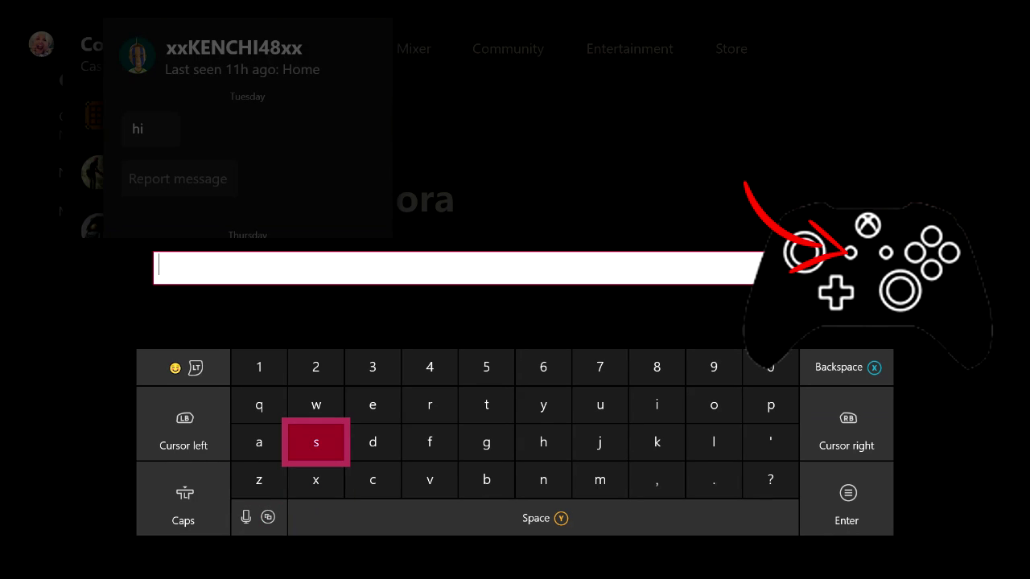
key(Menu)
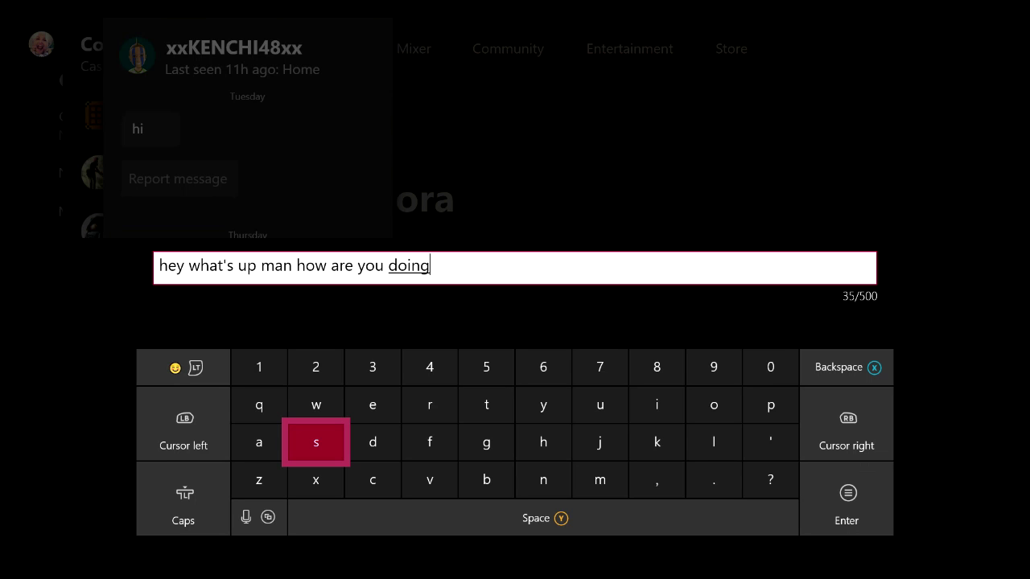
Erase the entire dictated sentence from the reply.
key(BackSpace)
key(BackSpace)
key(BackSpace)
key(BackSpace)
key(BackSpace)
key(BackSpace)
key(BackSpace)
key(BackSpace)
key(BackSpace)
key(BackSpace)
key(BackSpace)
key(BackSpace)
key(BackSpace)
key(BackSpace)
key(BackSpace)
key(BackSpace)
key(BackSpace)
key(BackSpace)
key(BackSpace)
key(BackSpace)
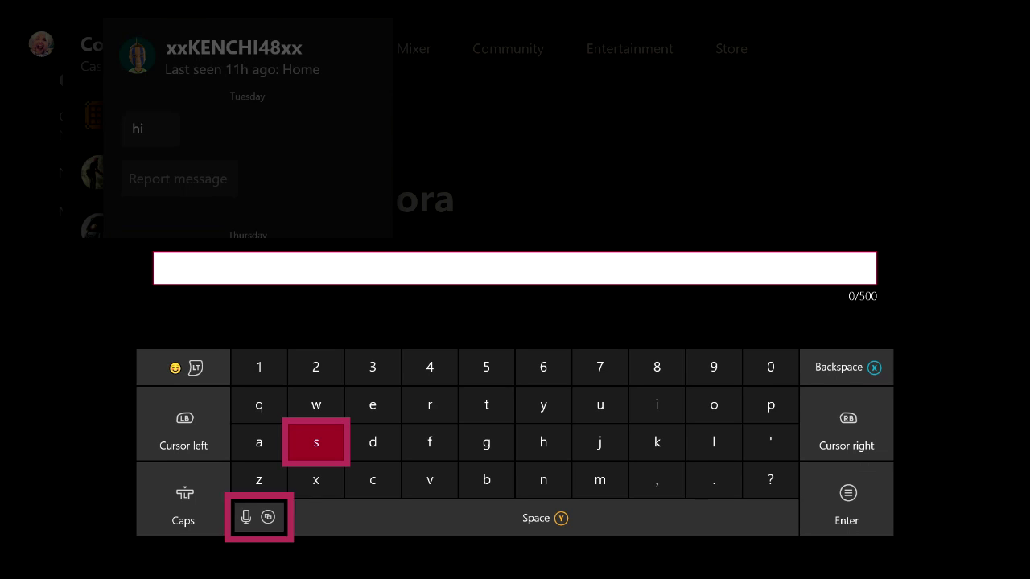
Start voice dictation again in the empty reply and dictate "that".
key(Return)
text(did)
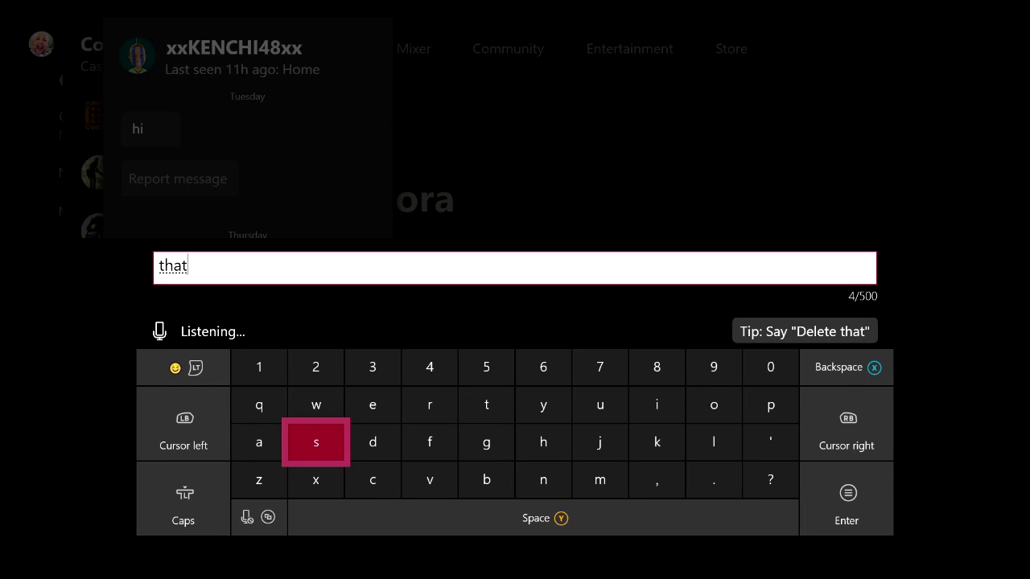